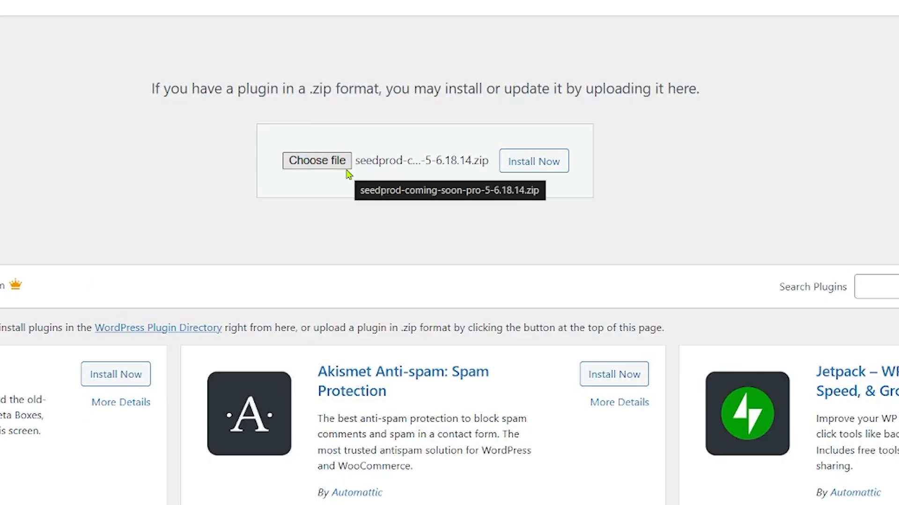
# - Install and activate the uploaded plugin seedprod-coming-soon-pro-5-6.18.14.zip
pyautogui.click(541, 169)
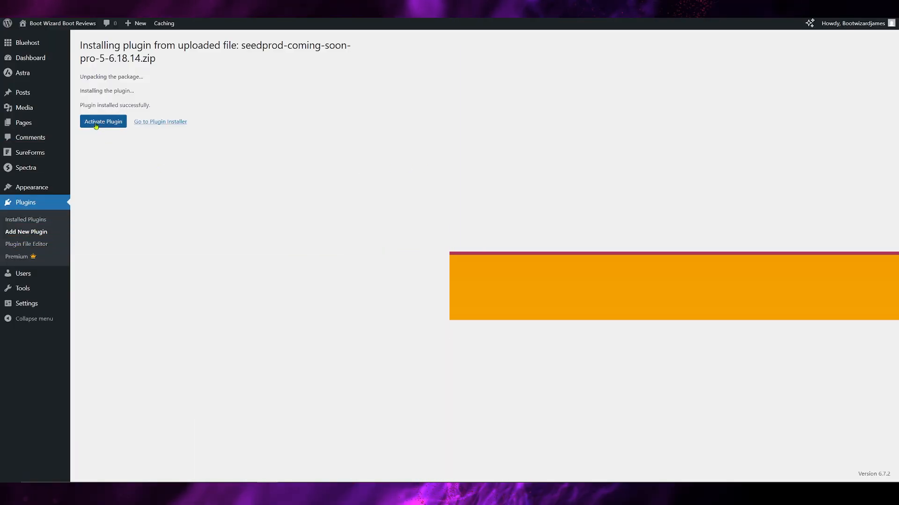
pyautogui.click(95, 124)
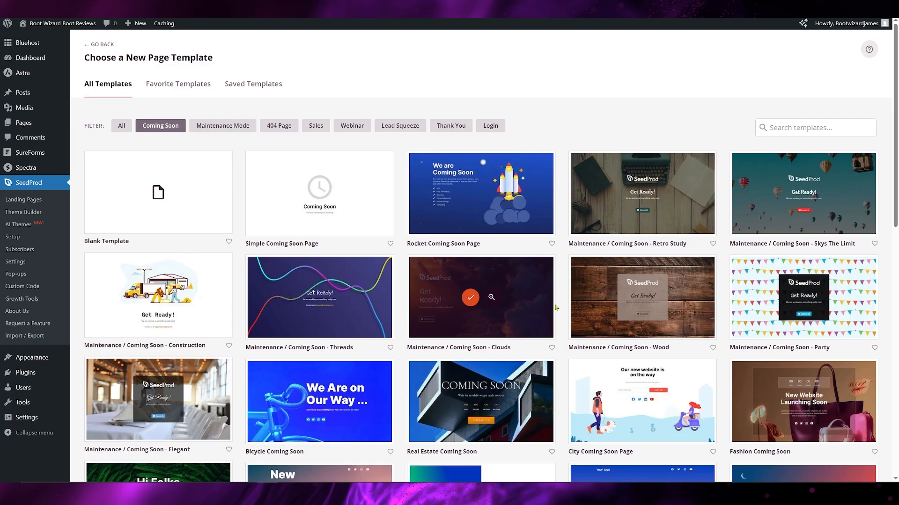
# - Browse the Coming Soon page templates and choose the Surf Coming Soon template for the new page
pyautogui.scroll(-3, 557, 309)
pyautogui.scroll(-6, 556, 309)
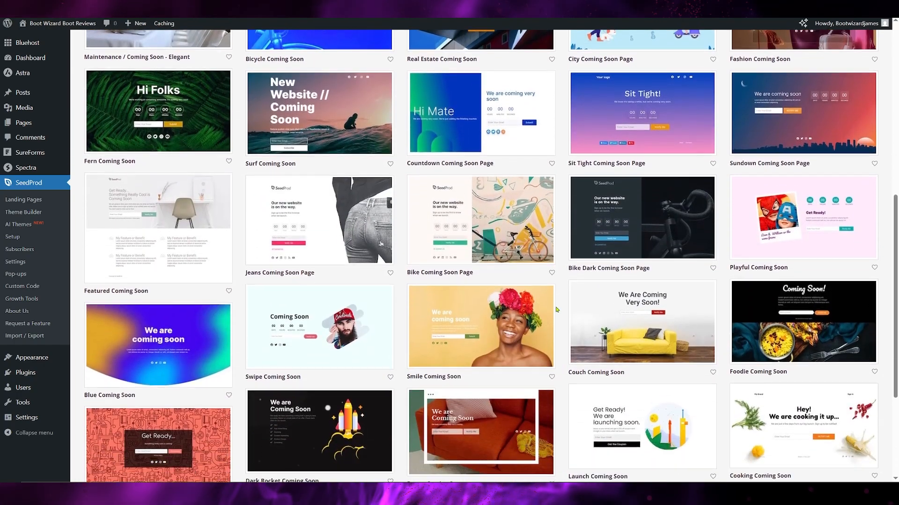
pyautogui.scroll(-2, 548, 312)
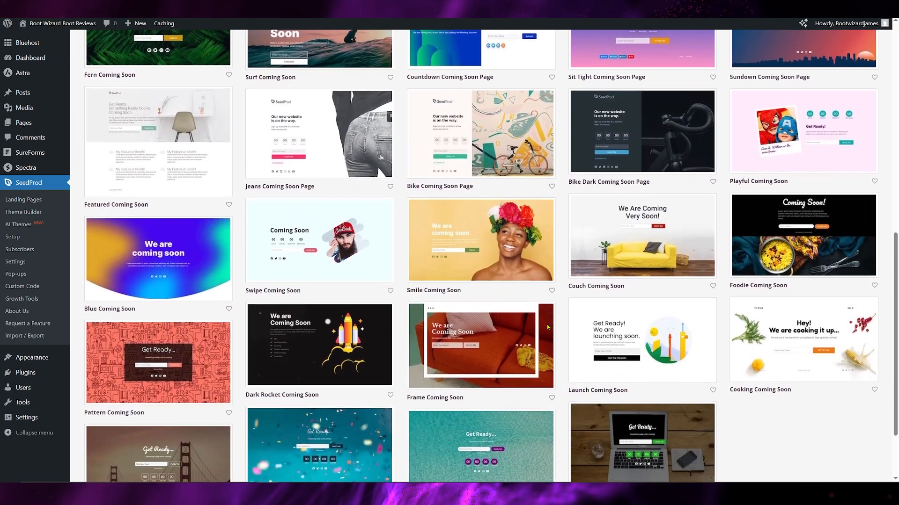
pyautogui.scroll(-2, 555, 341)
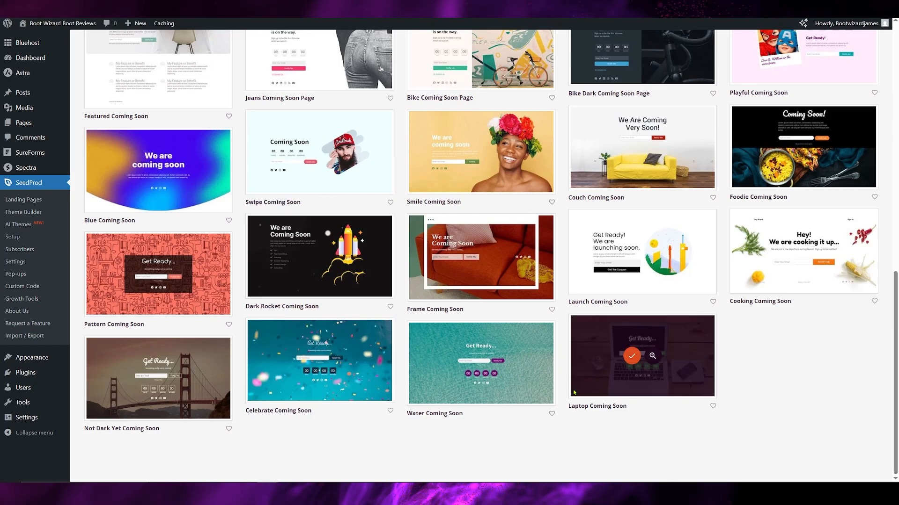
pyautogui.scroll(9, 444, 442)
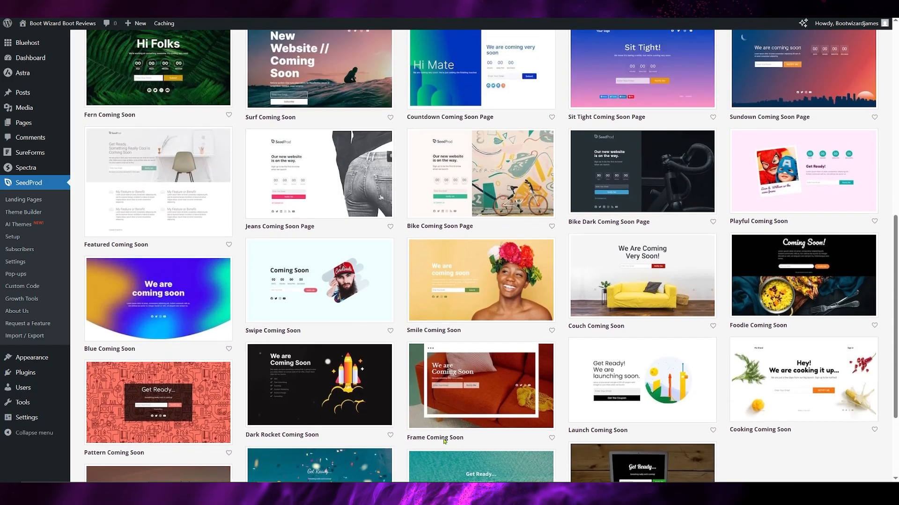
pyautogui.scroll(3, 444, 442)
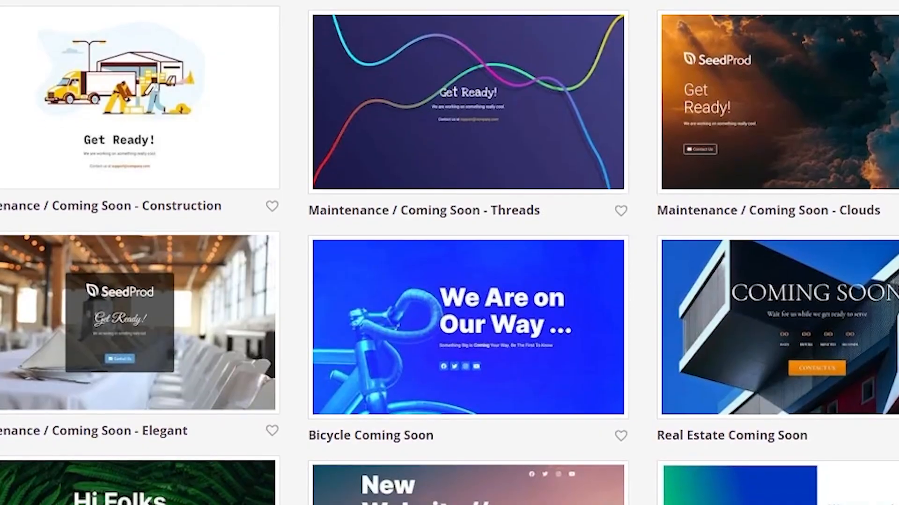
pyautogui.scroll(-3, 296, 378)
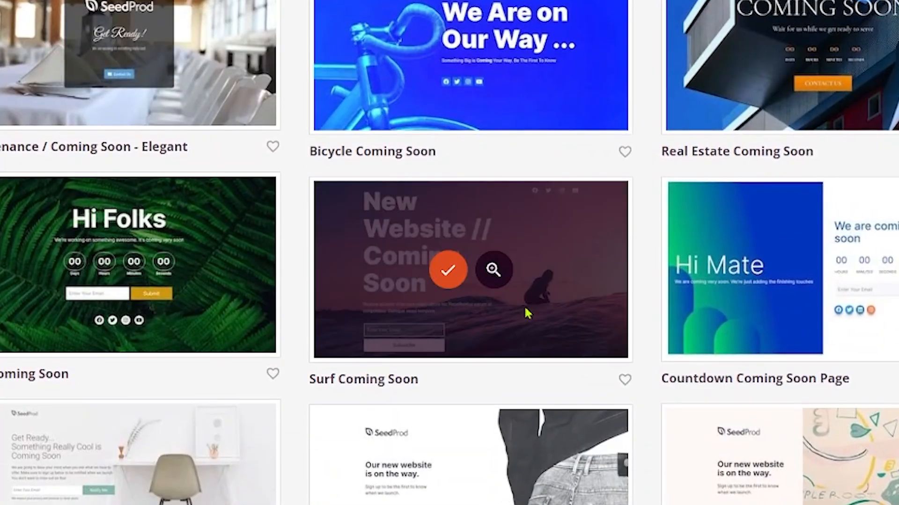
pyautogui.click(448, 271)
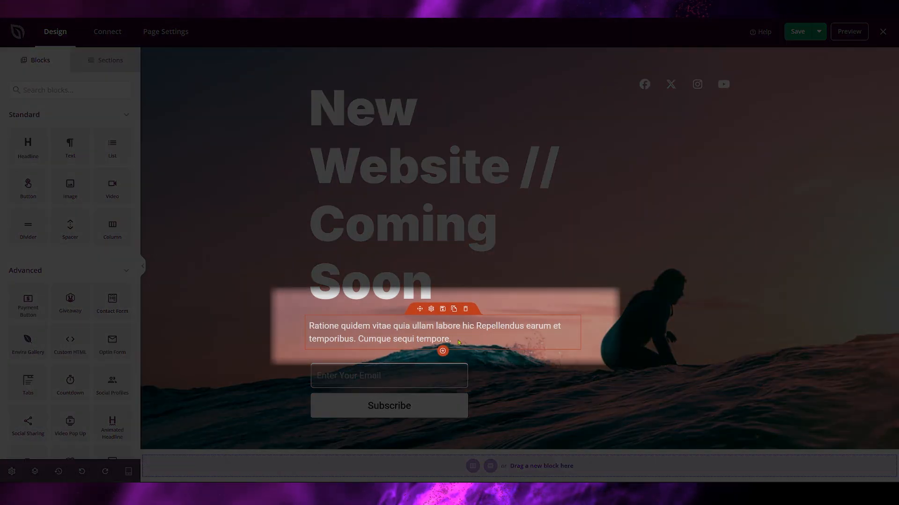
# - Replace the placeholder paragraph below the headline with "Come and join us and share your photography, soon."
pyautogui.moveTo(453, 342); pyautogui.dragTo(308, 325)
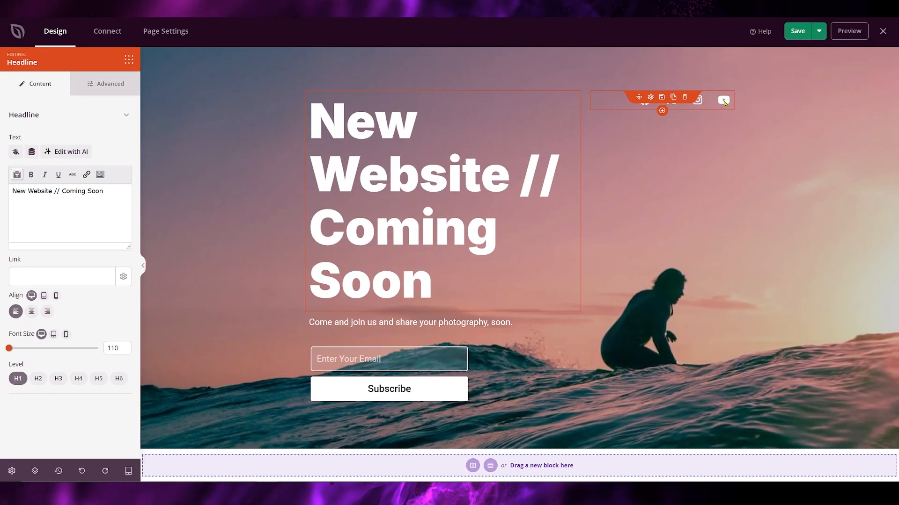
# - Search the stock images for "photography" and use the photo of prints and film rolls on a wooden board as the section's background image
pyautogui.click(817, 286)
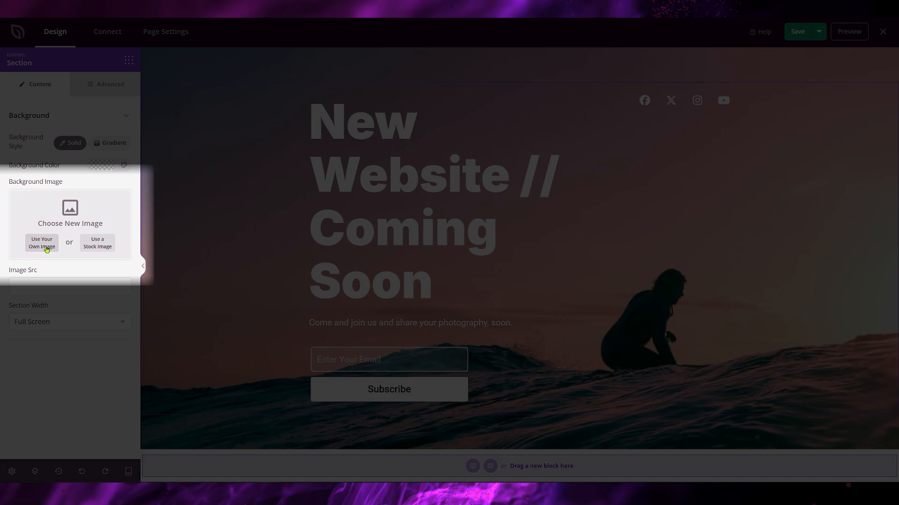
pyautogui.click(99, 247)
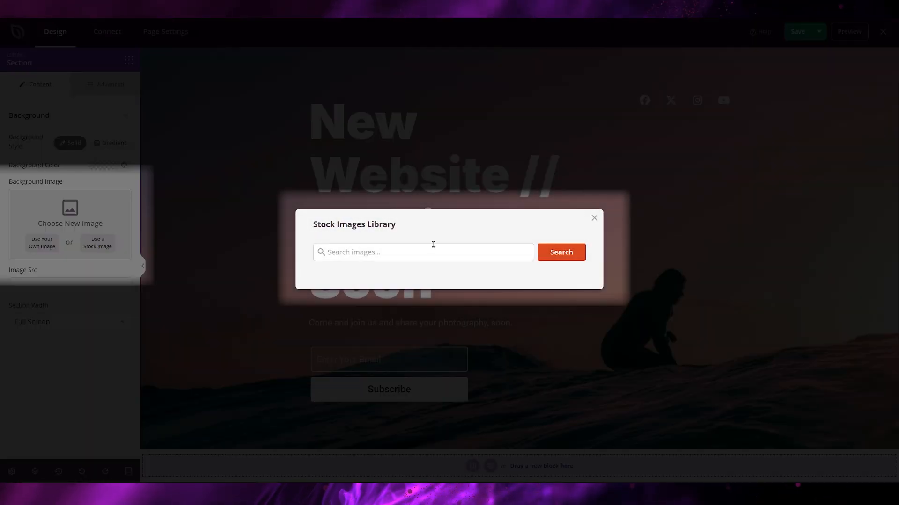
pyautogui.click(412, 254)
pyautogui.write('pho')
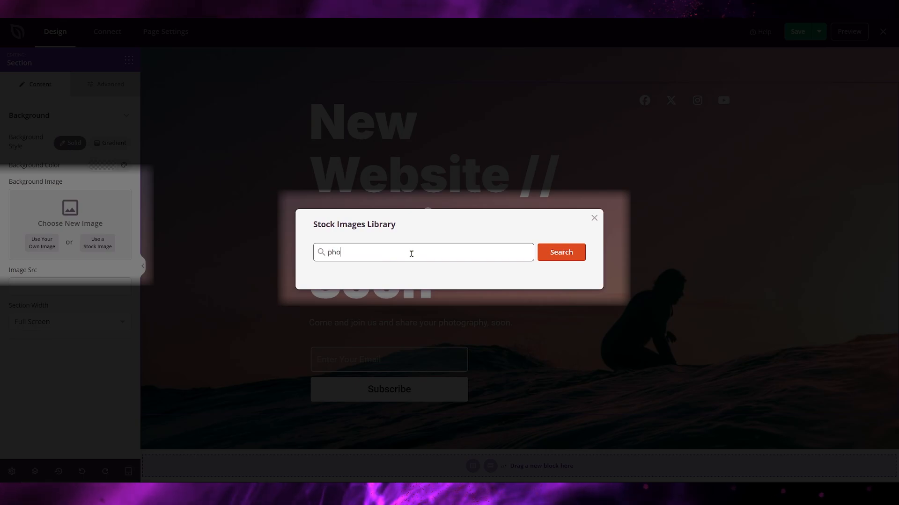
pyautogui.write('tography')
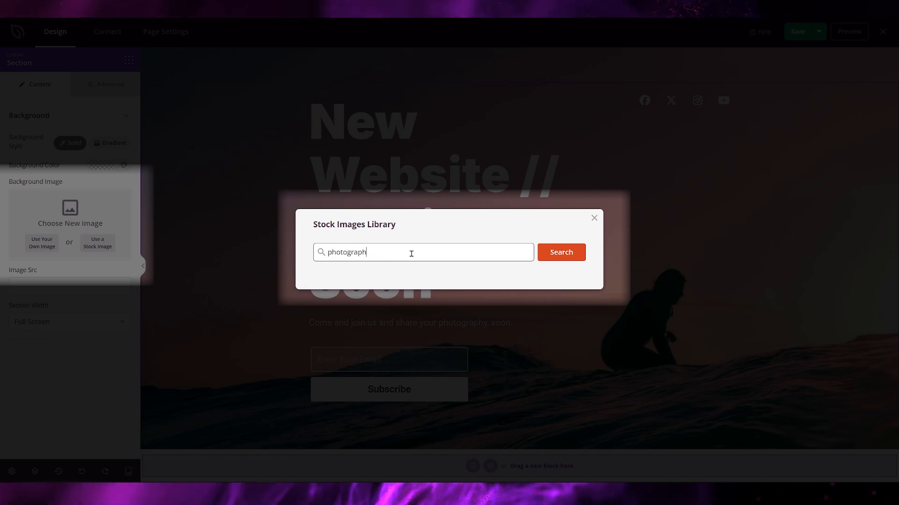
pyautogui.click(557, 252)
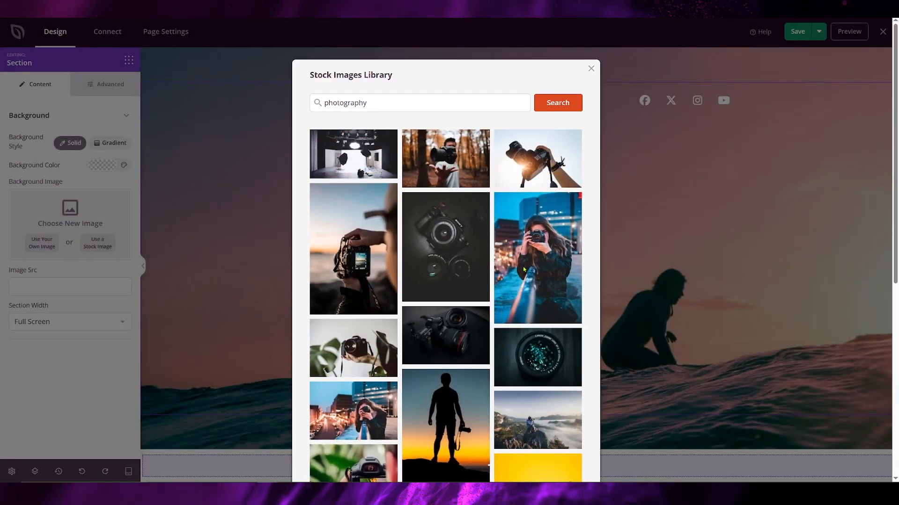
pyautogui.scroll(-6, 469, 302)
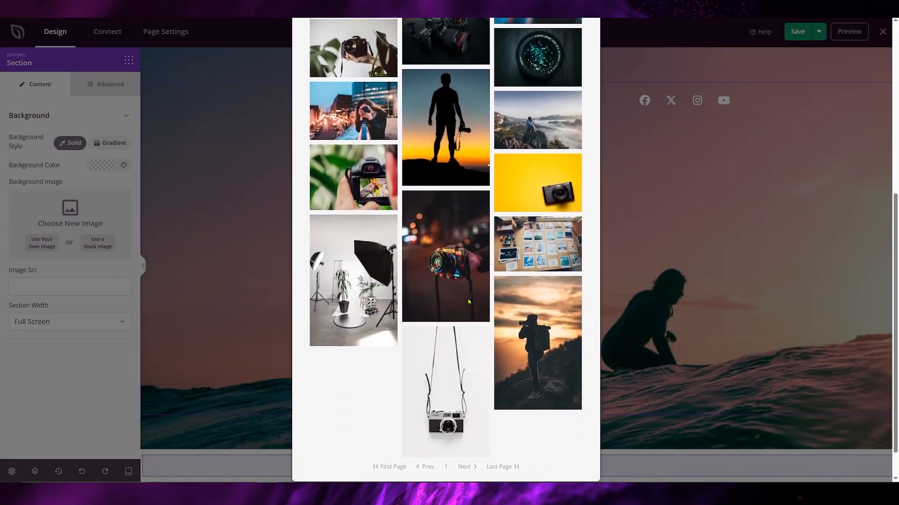
pyautogui.scroll(-2, 468, 301)
pyautogui.scroll(2, 468, 301)
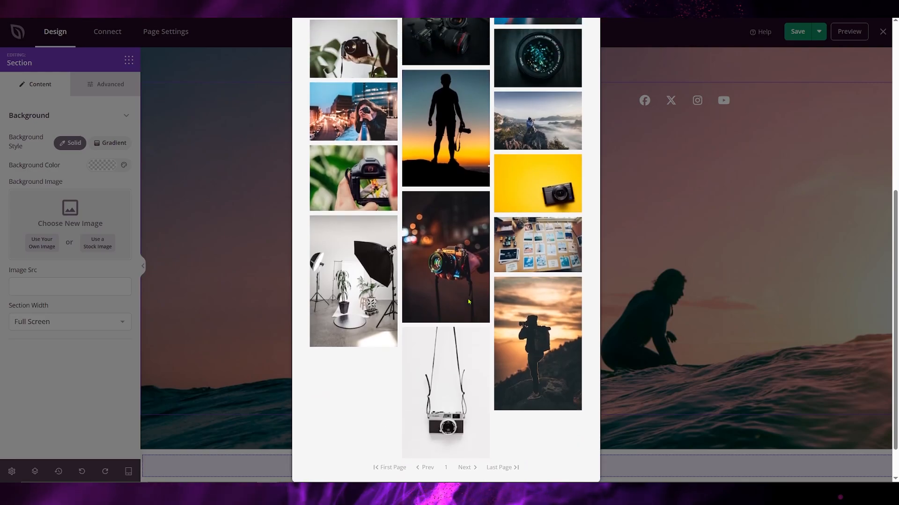
pyautogui.scroll(4, 468, 301)
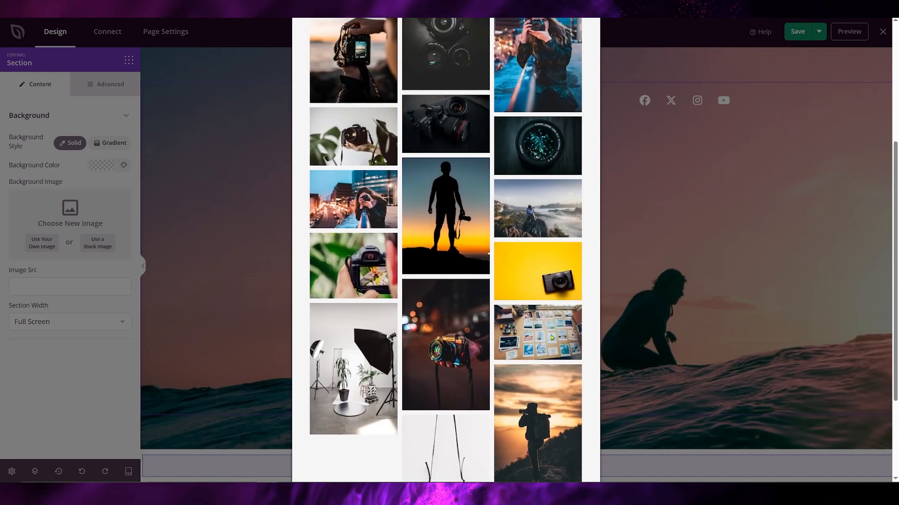
pyautogui.click(551, 337)
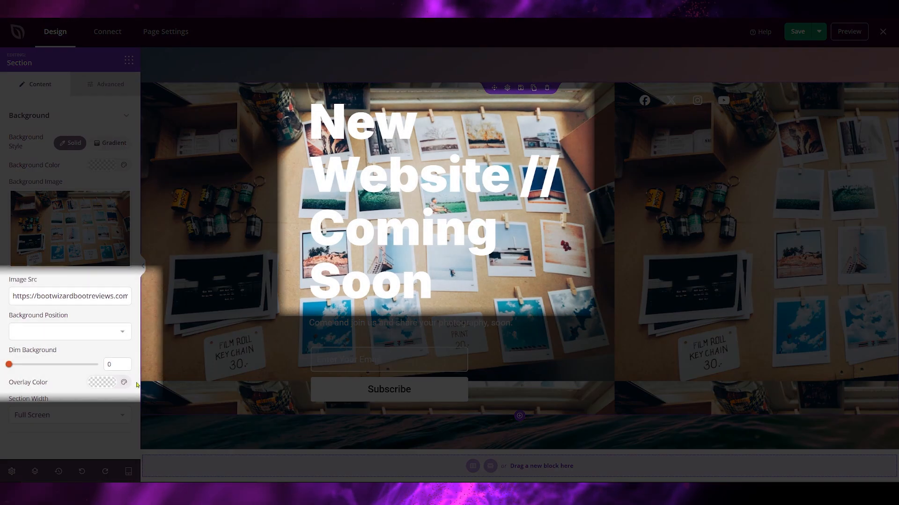
# - Dim the section's background image to 70 and set its background position to Full Screen Cover
pyautogui.moveTo(9, 365); pyautogui.dragTo(84, 367)
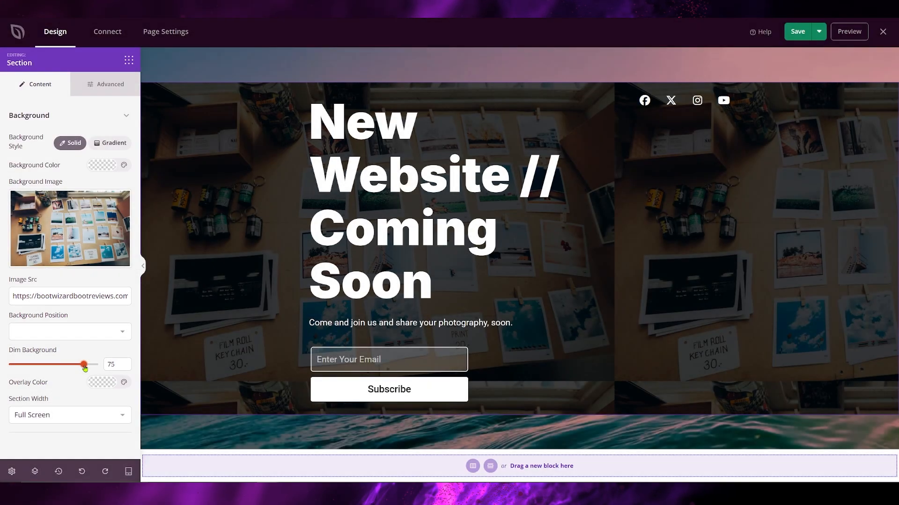
pyautogui.moveTo(84, 367); pyautogui.dragTo(80, 367)
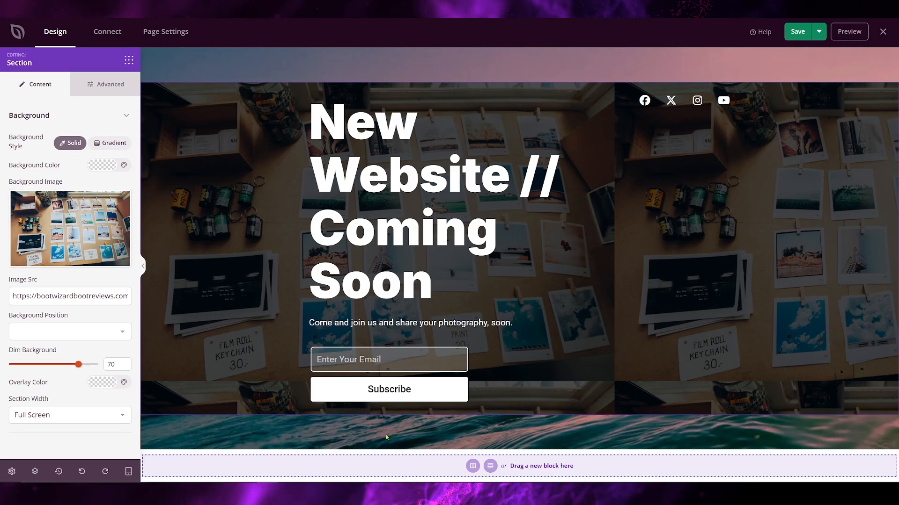
pyautogui.click(104, 331)
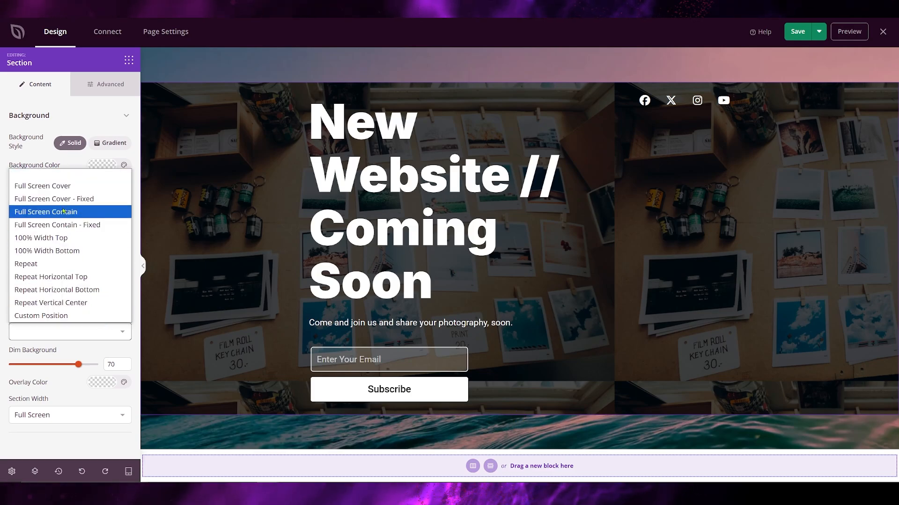
pyautogui.click(42, 186)
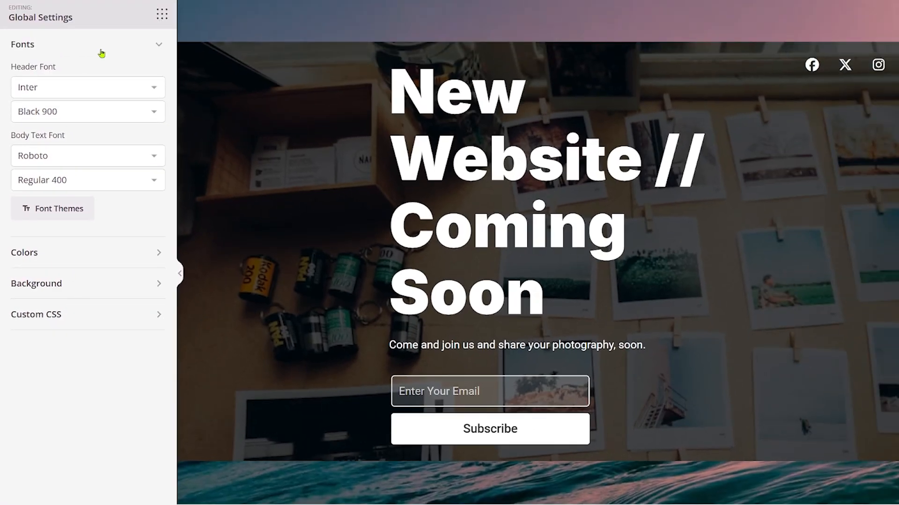
# - Set the global Buttons color to red #FF0000
pyautogui.click(102, 53)
pyautogui.click(99, 80)
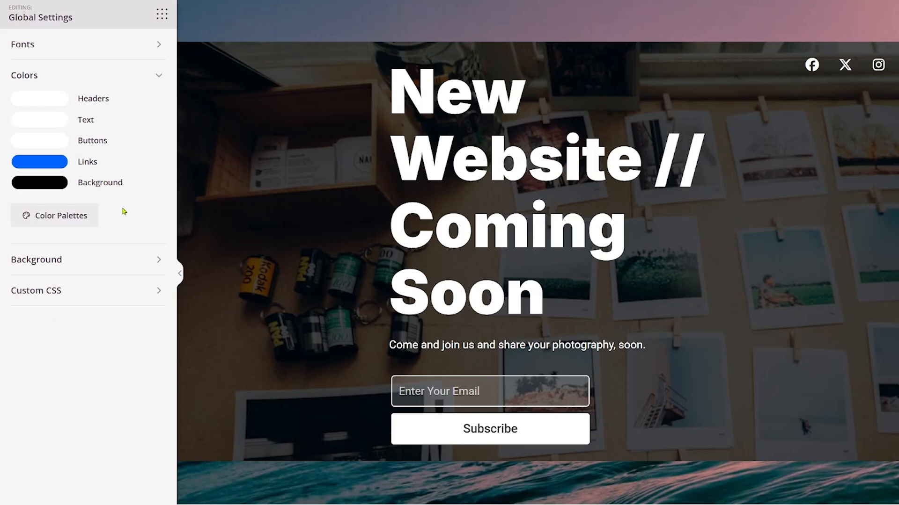
pyautogui.click(60, 145)
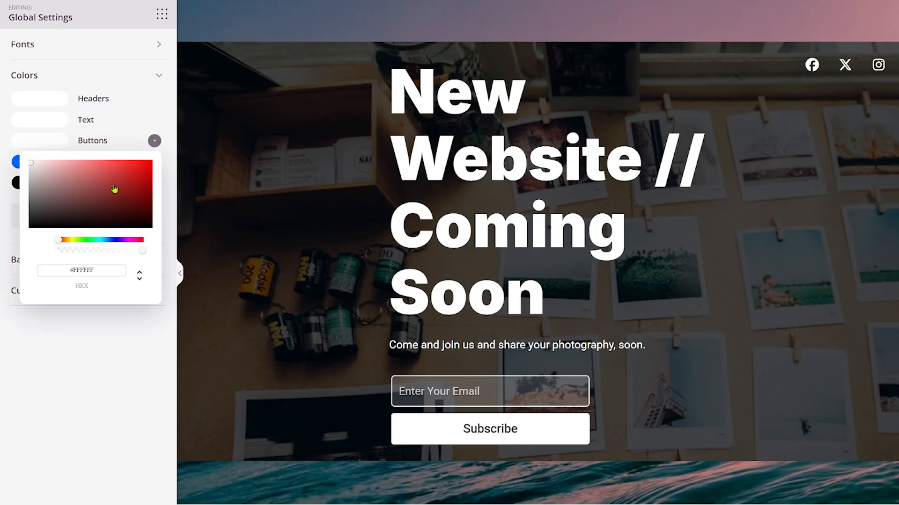
pyautogui.moveTo(115, 189); pyautogui.dragTo(220, 145)
pyautogui.click(56, 144)
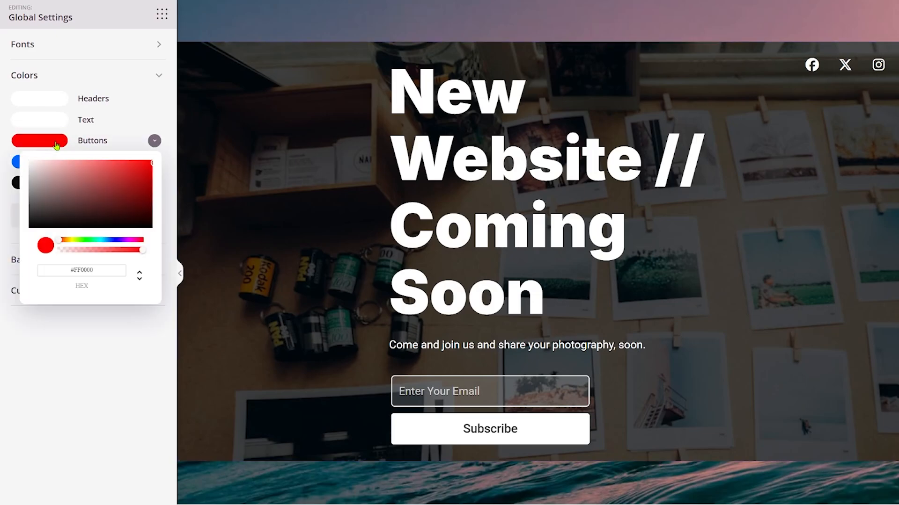
pyautogui.click(143, 117)
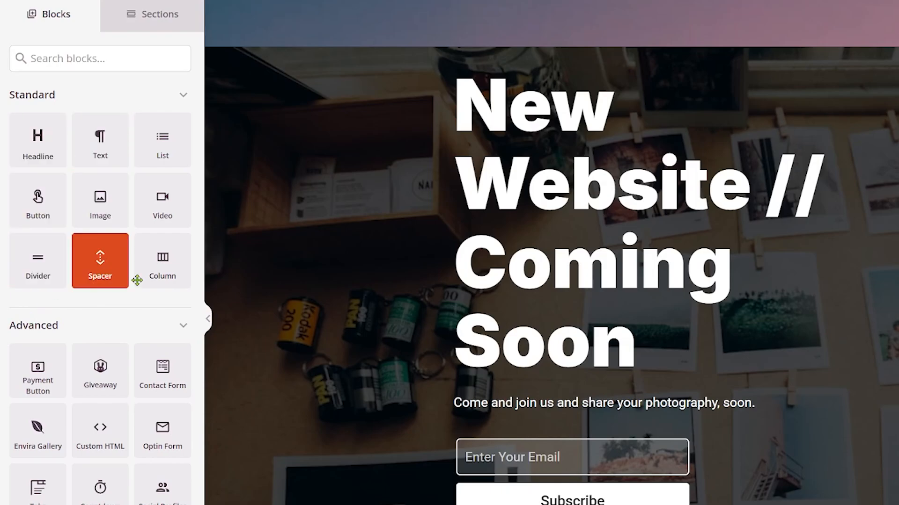
# - Try a Video block between the headline and the paragraph, and delete it again
pyautogui.moveTo(145, 206); pyautogui.dragTo(812, 415)
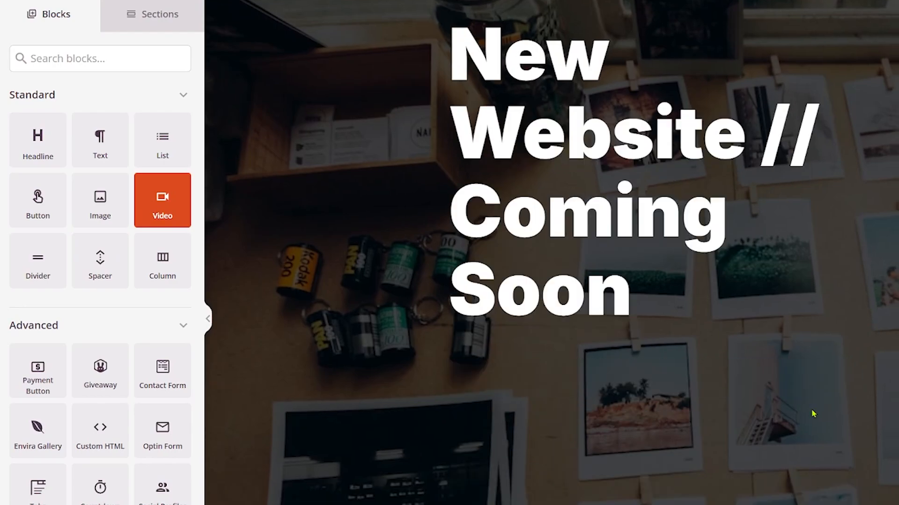
pyautogui.scroll(-3, 764, 410)
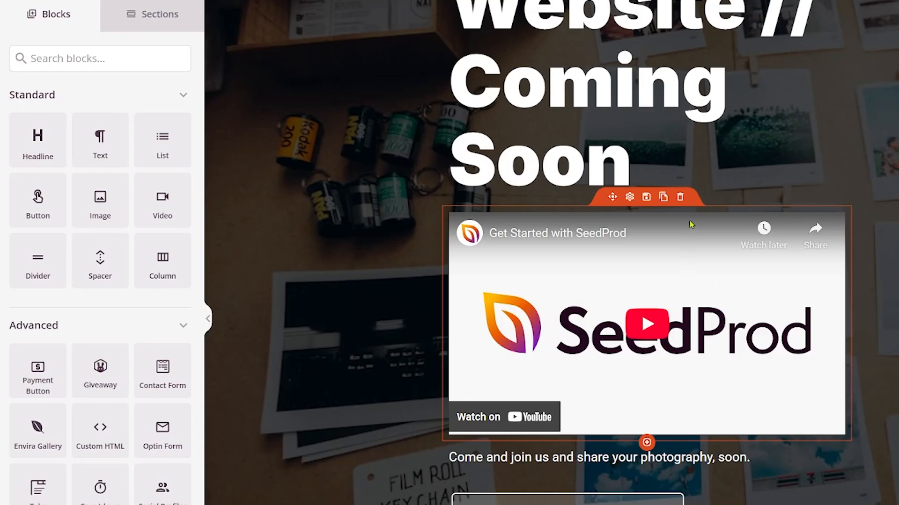
pyautogui.click(681, 199)
pyautogui.click(636, 311)
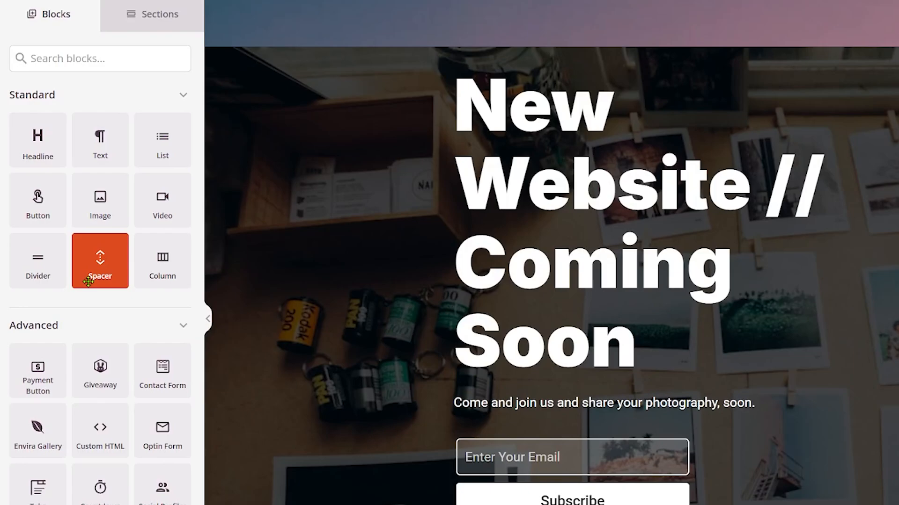
# - Add a Countdown block above the headline and set its end date to 2025-03-31
pyautogui.scroll(-3, 132, 377)
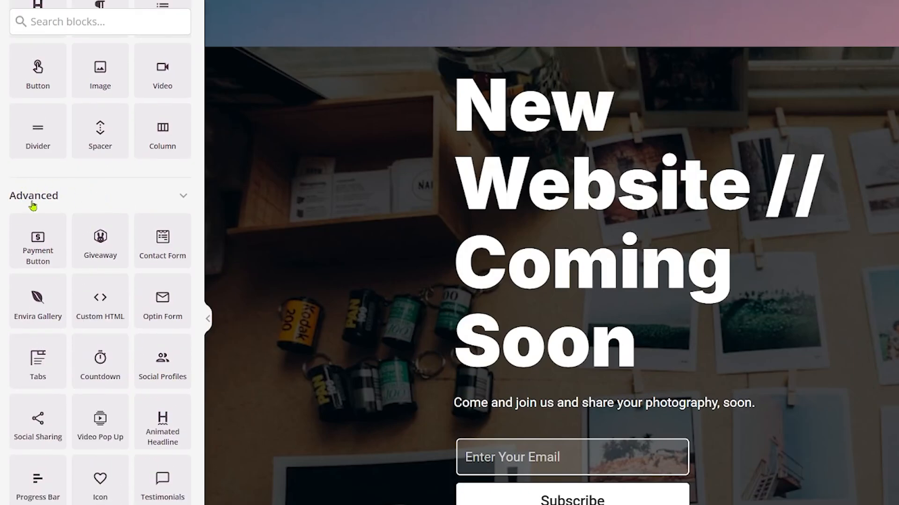
pyautogui.scroll(-3, 96, 220)
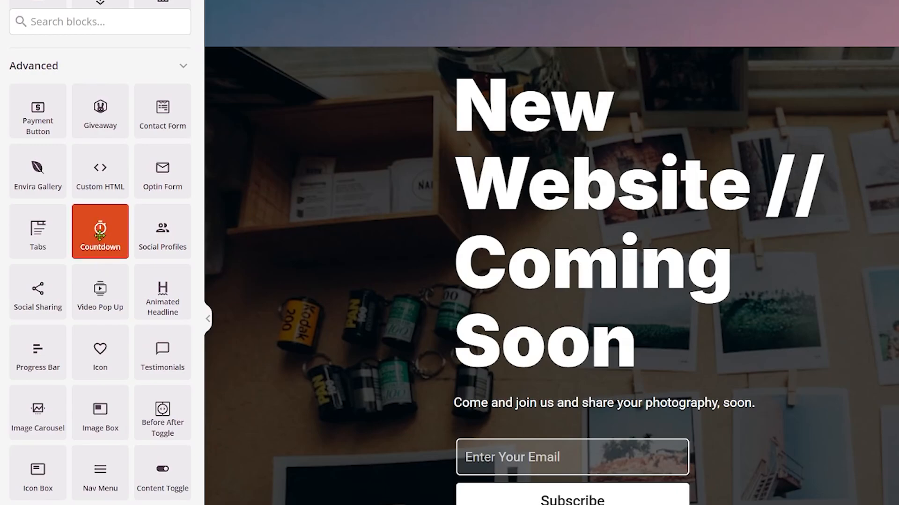
pyautogui.moveTo(100, 231); pyautogui.dragTo(689, 55)
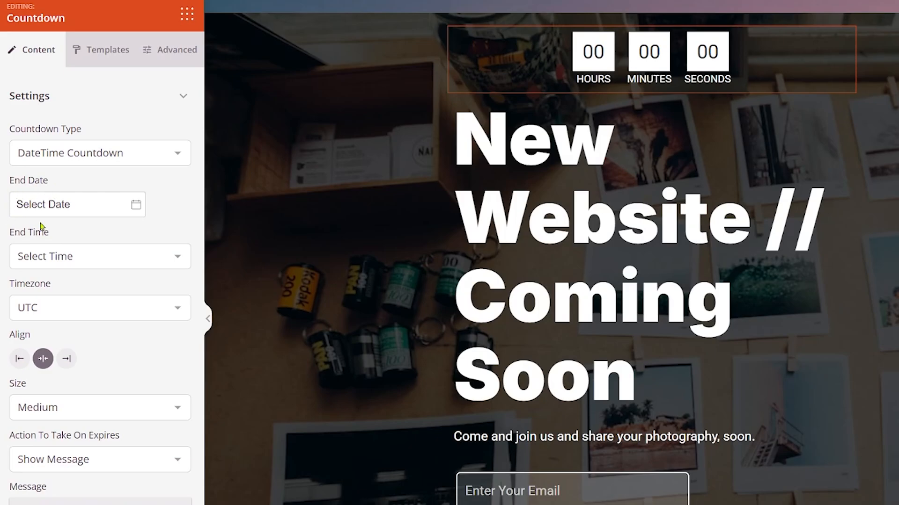
pyautogui.click(140, 210)
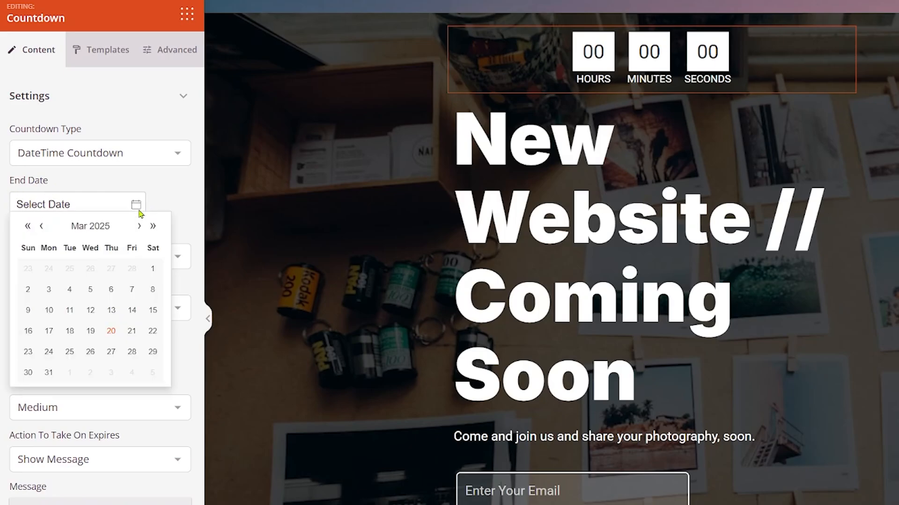
pyautogui.click(43, 377)
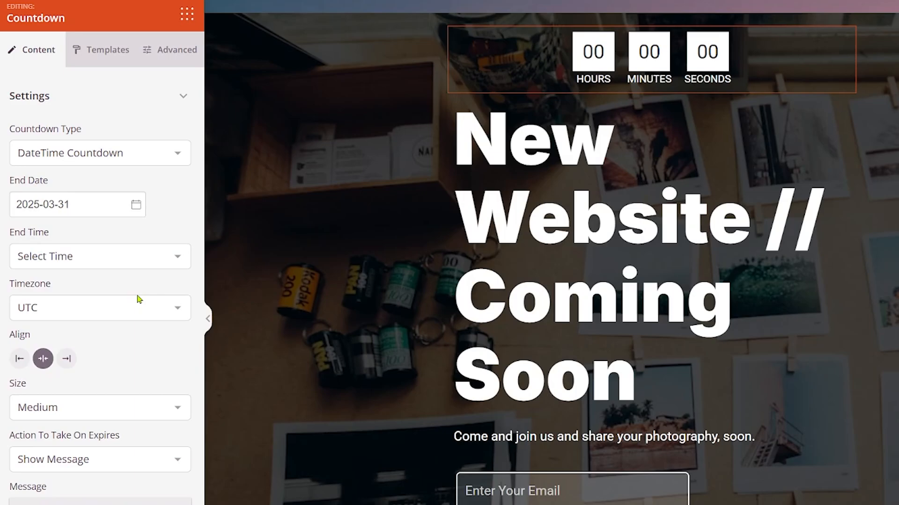
# - Set the countdown's end time to 8:00 P.M
pyautogui.click(117, 265)
pyautogui.scroll(-10, 111, 343)
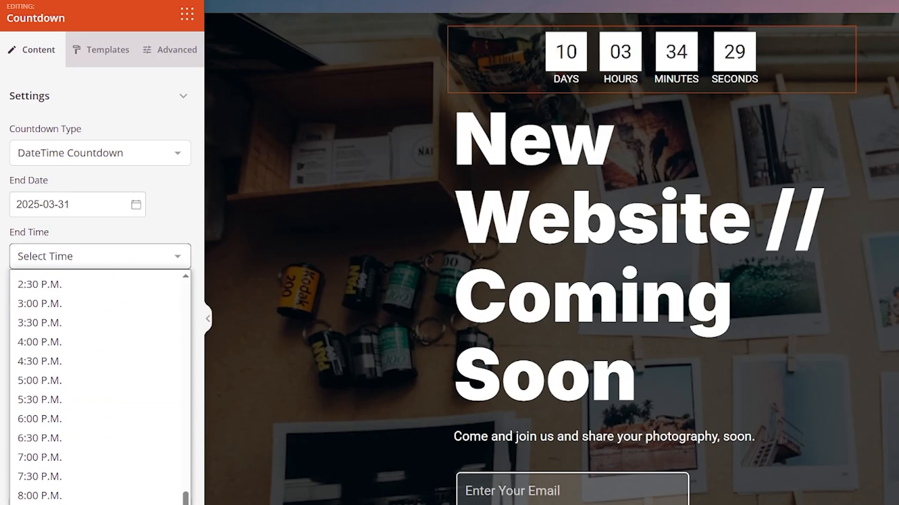
pyautogui.click(94, 491)
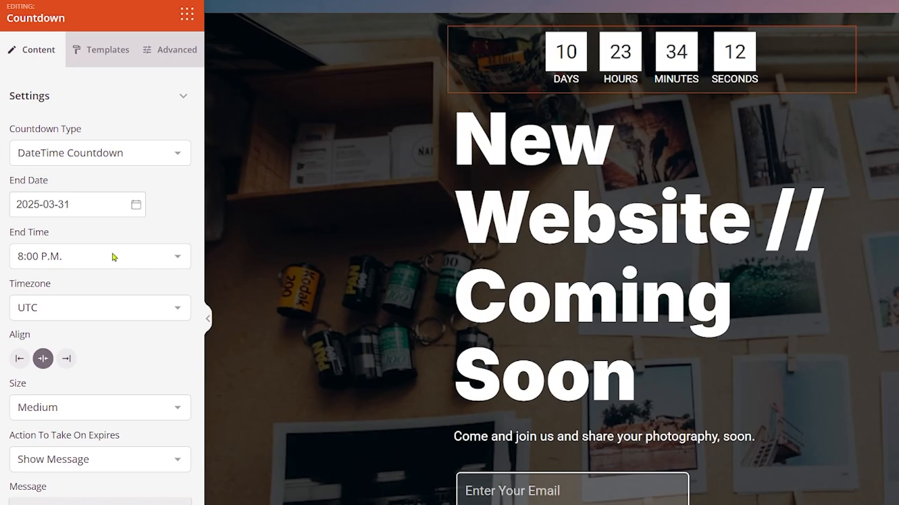
# - Return to the block library and look through the Advanced and WooCommerce blocks
pyautogui.click(186, 19)
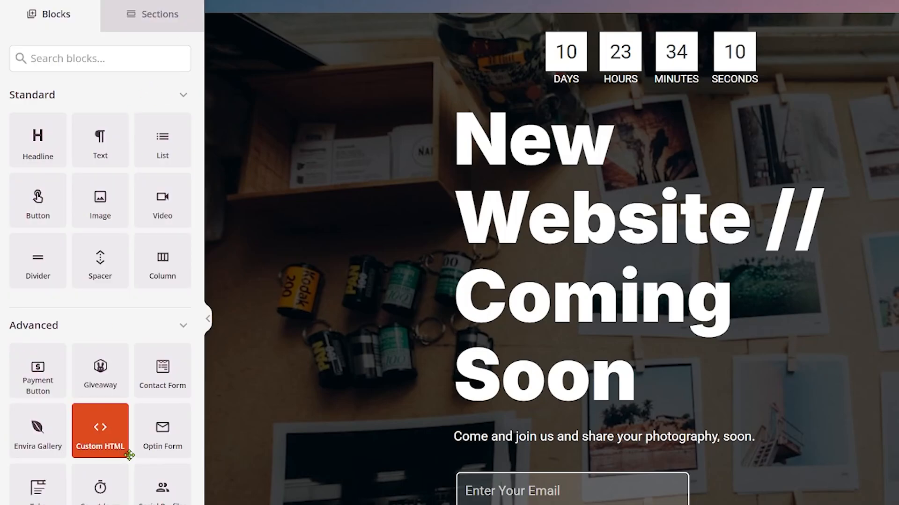
pyautogui.scroll(-5, 140, 459)
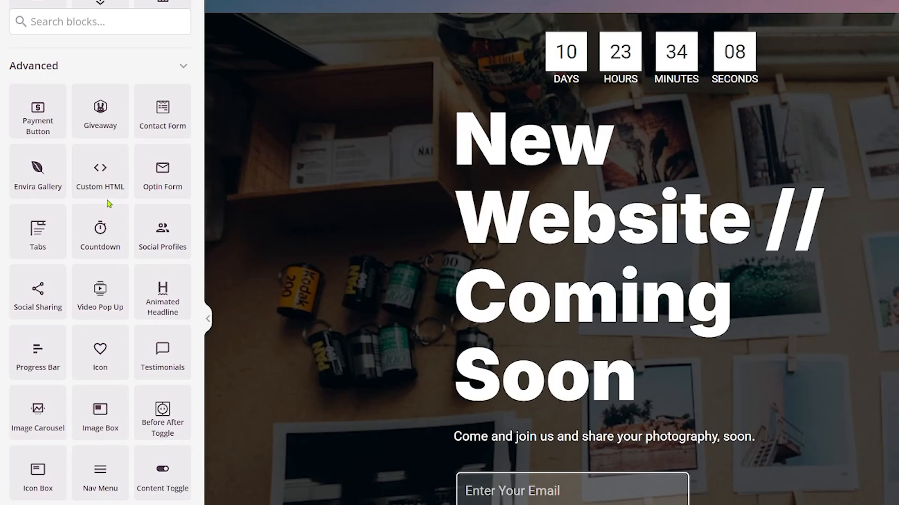
pyautogui.scroll(-5, 100, 496)
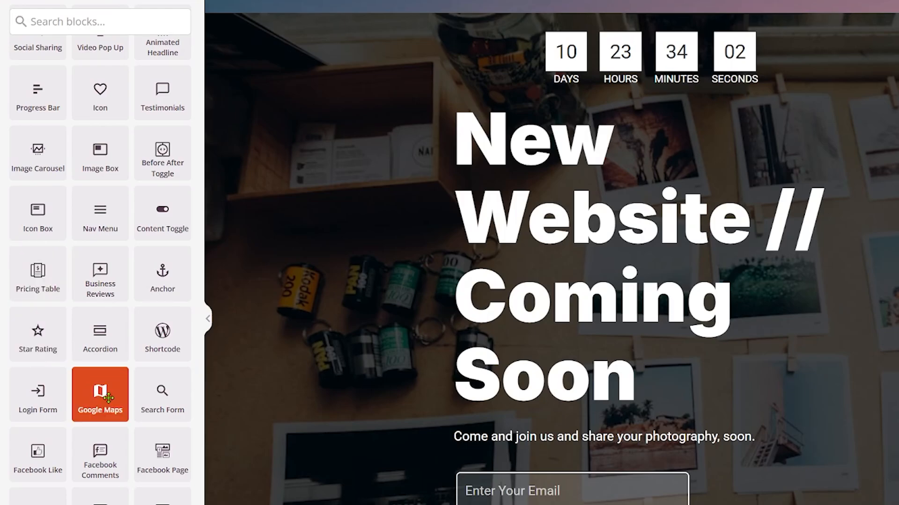
pyautogui.scroll(-8, 105, 395)
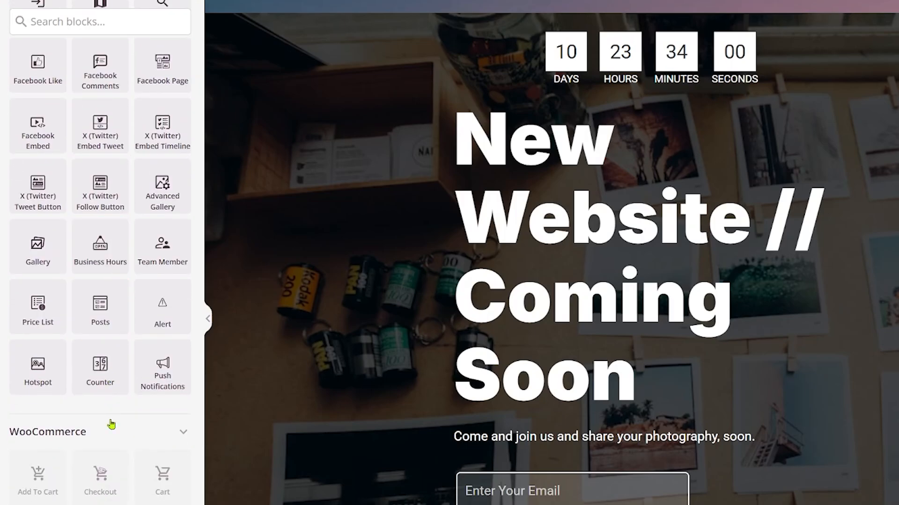
pyautogui.scroll(-10, 111, 424)
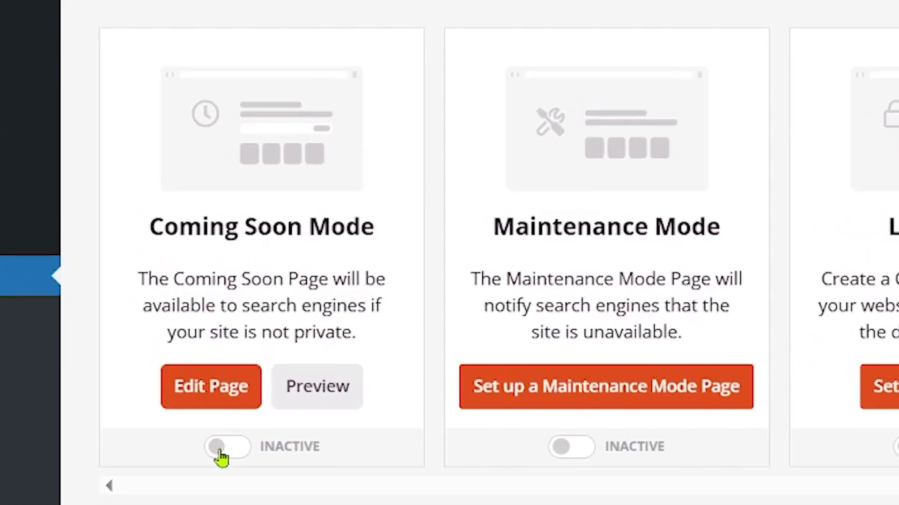
# - Activate Coming Soon Mode for the site and open the coming soon page's preview
pyautogui.click(130, 247)
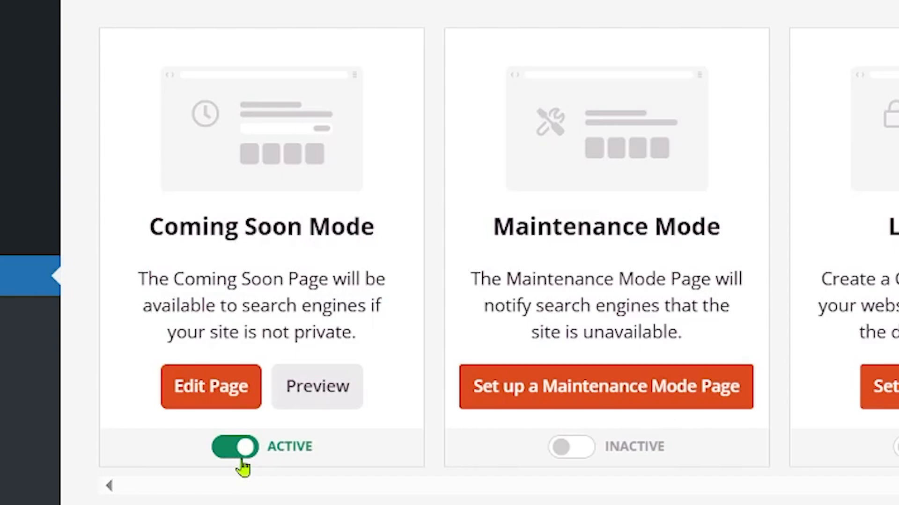
pyautogui.click(317, 392)
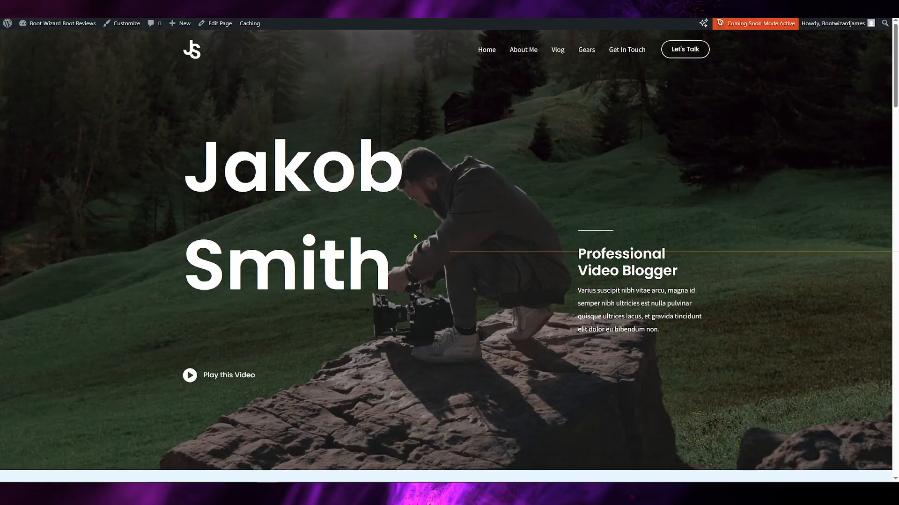
# - Review the video blogger website's home page from its header through About Me, Featured Vlog and My Gear to the contact form
pyautogui.scroll(-15, 414, 237)
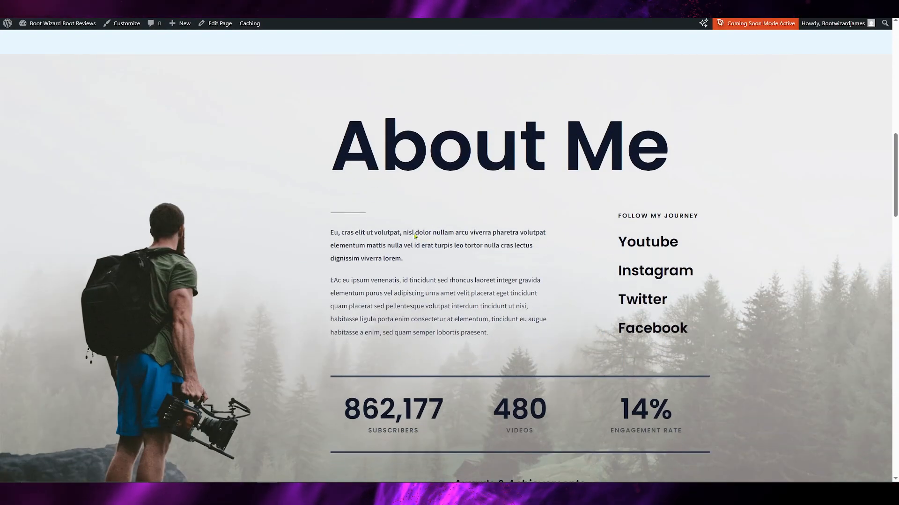
pyautogui.scroll(-5, 414, 236)
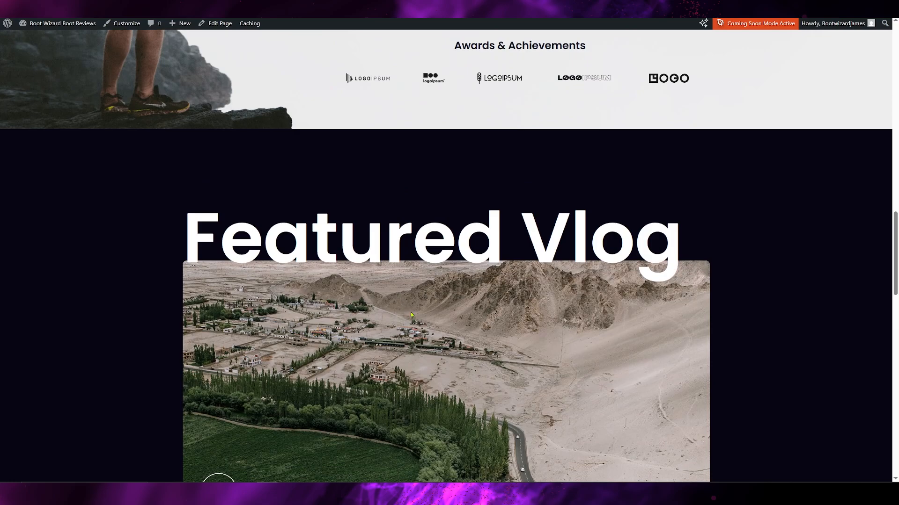
pyautogui.scroll(-9, 412, 304)
pyautogui.scroll(-10, 376, 316)
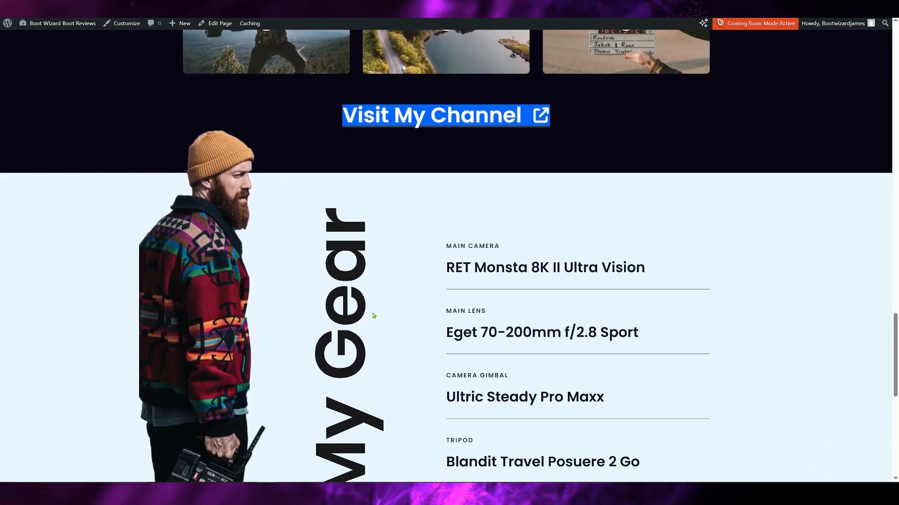
pyautogui.scroll(-3, 368, 313)
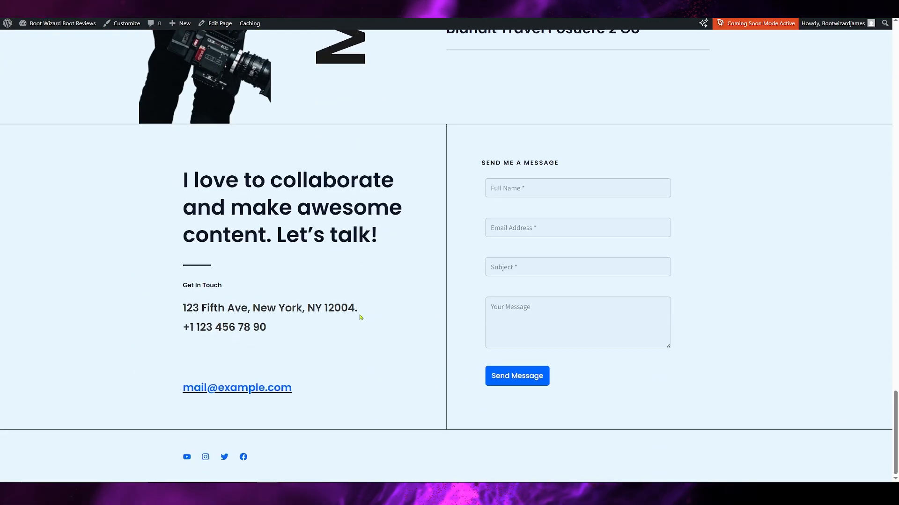
pyautogui.scroll(20, 382, 348)
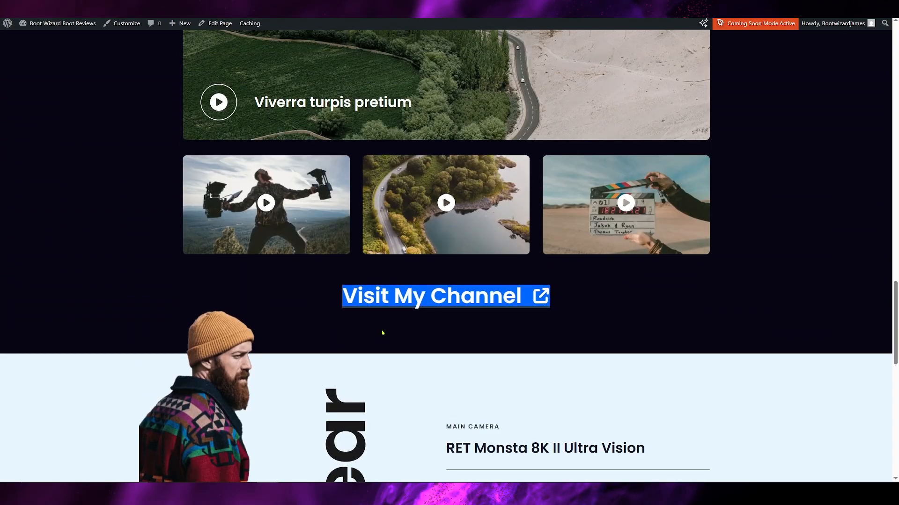
pyautogui.scroll(15, 382, 332)
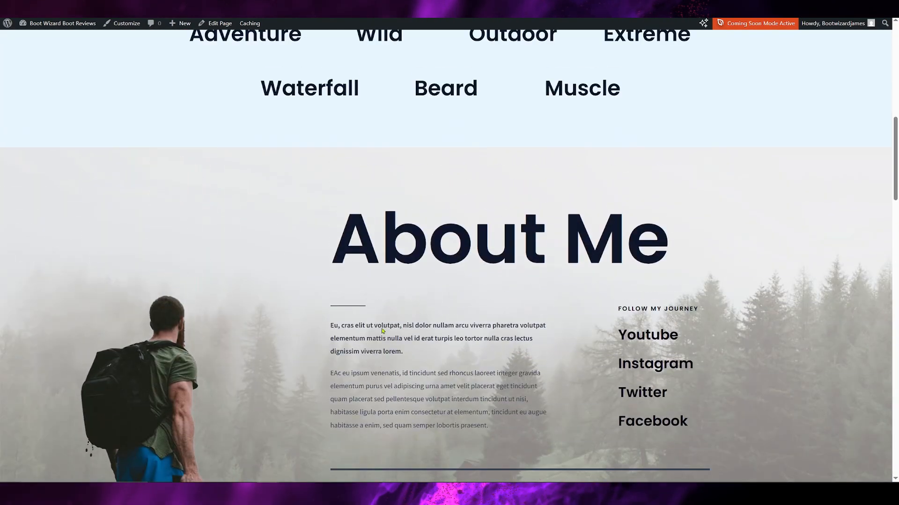
pyautogui.scroll(5, 381, 329)
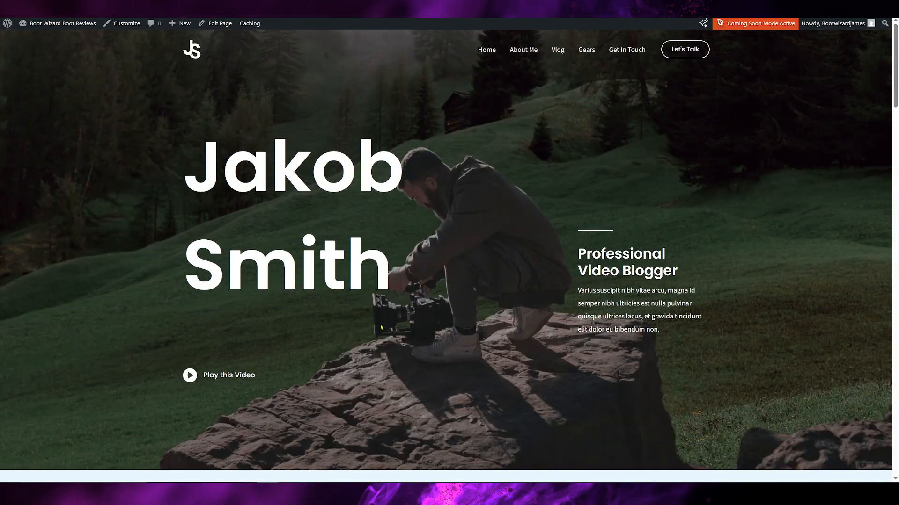